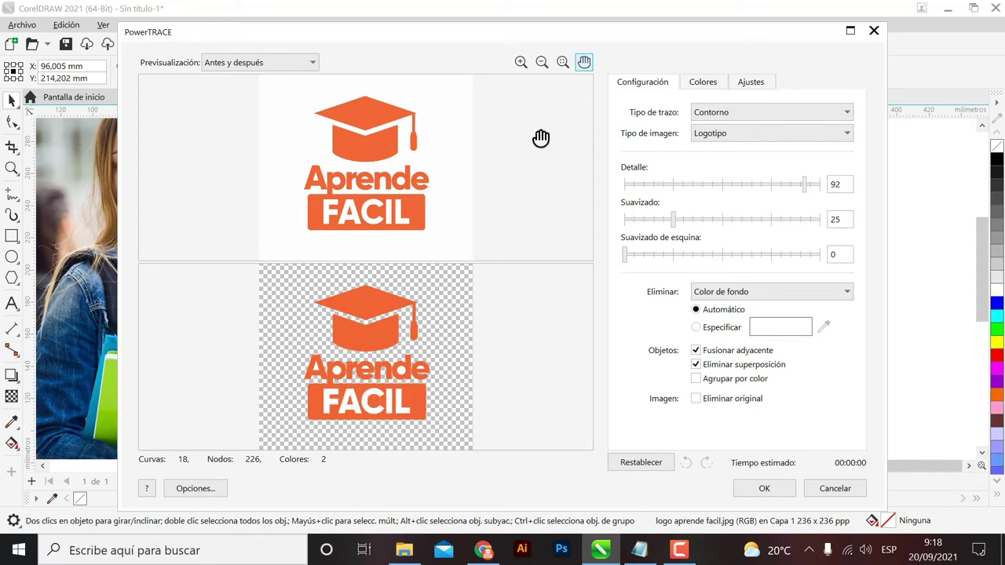
Compare the traced logo with the original in the PowerTRACE preview and accept the Logotipo outline trace.
left_click(520, 62)
left_click(368, 352)
left_click(368, 352)
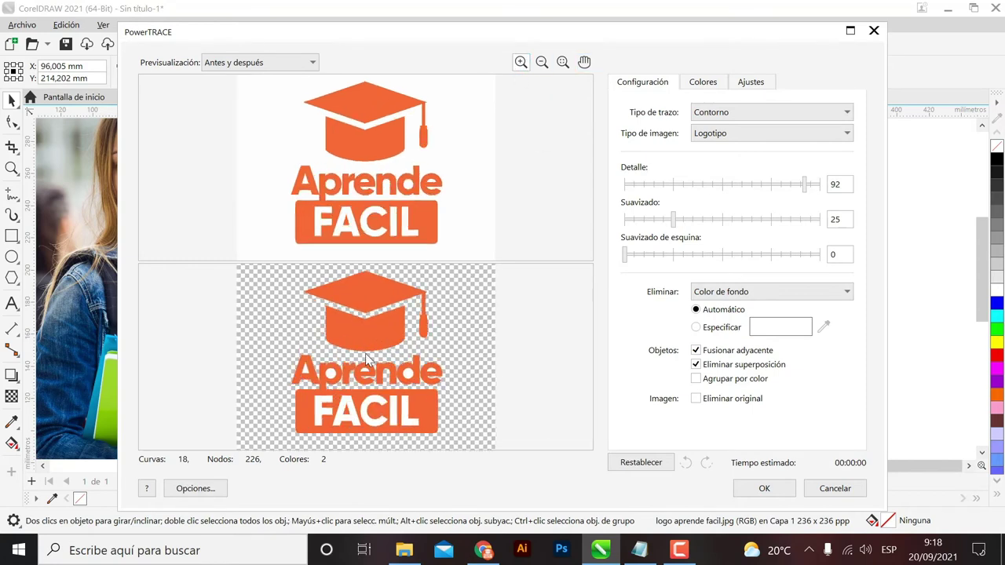
left_click(541, 65)
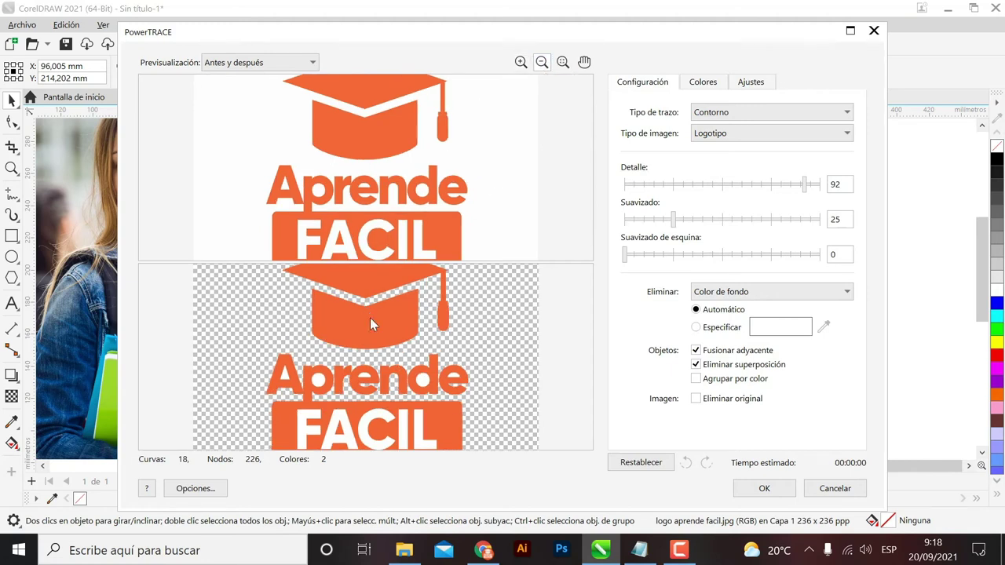
left_click(341, 388)
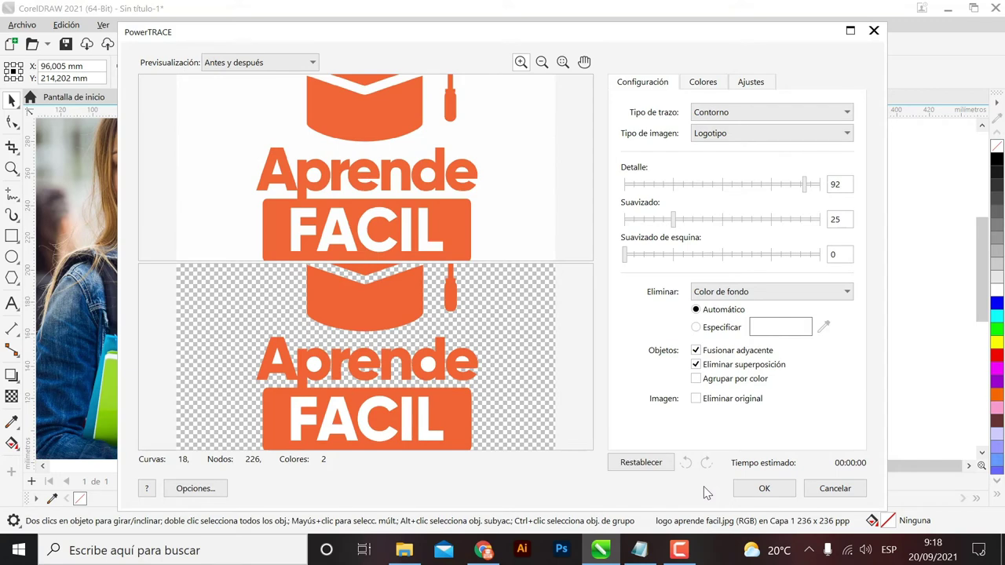
left_click(762, 489)
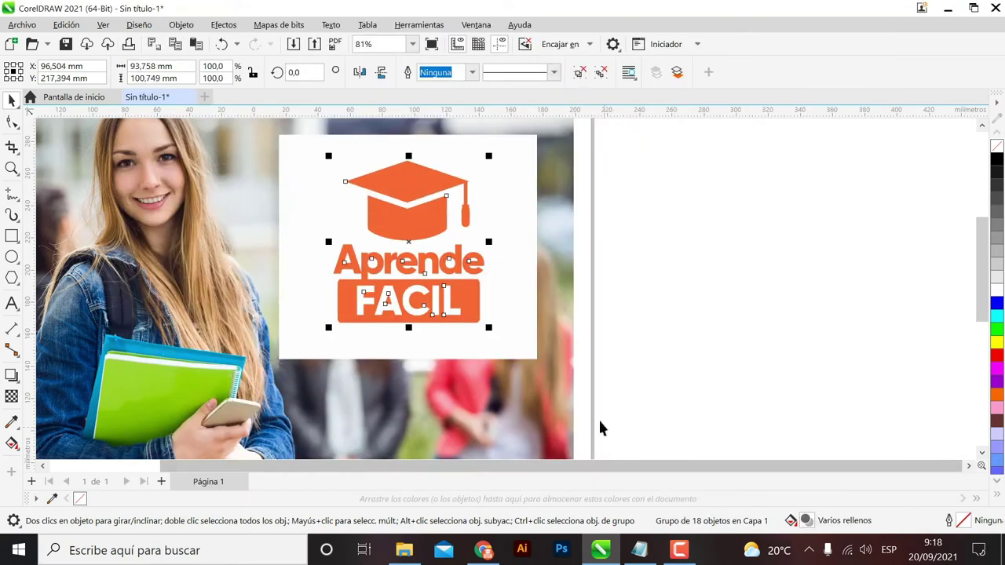
Delete the original logo bitmap with the white background from behind the traced logo.
left_click(529, 306)
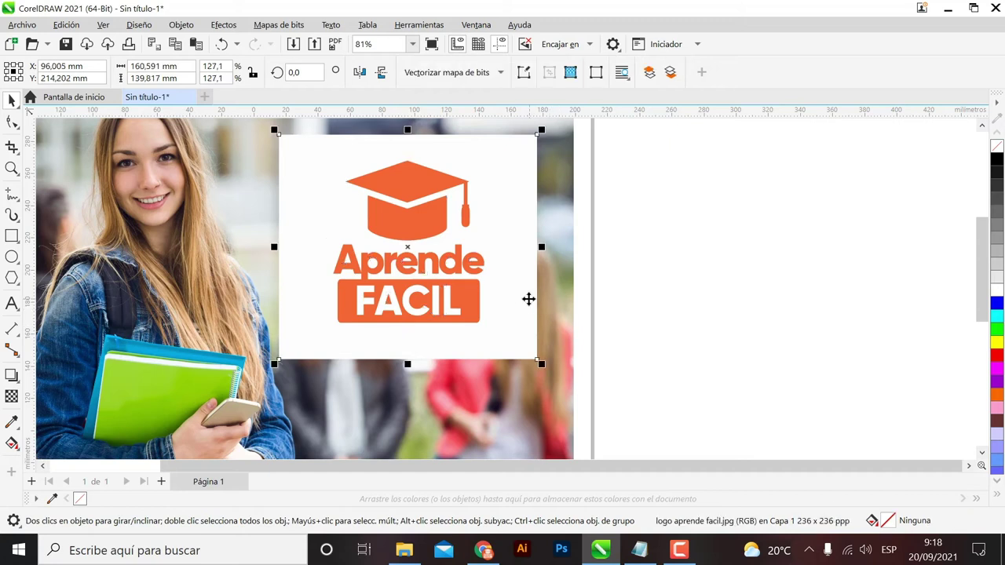
left_click(461, 302)
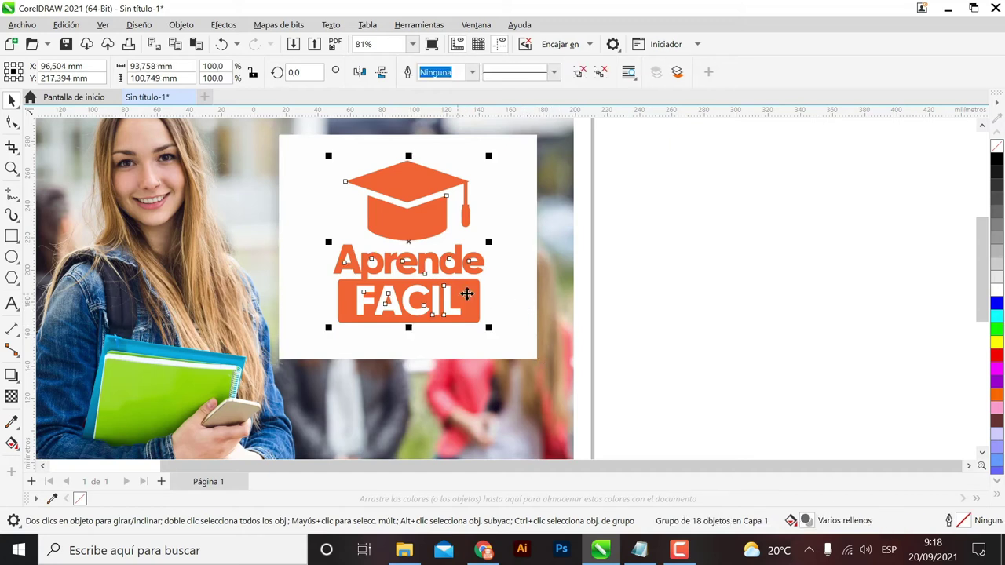
left_click(520, 305)
mouse_move(521, 305)
left_mouse_down()
mouse_move(355, 259)
mouse_move(207, 253)
mouse_move(149, 238)
left_mouse_up()
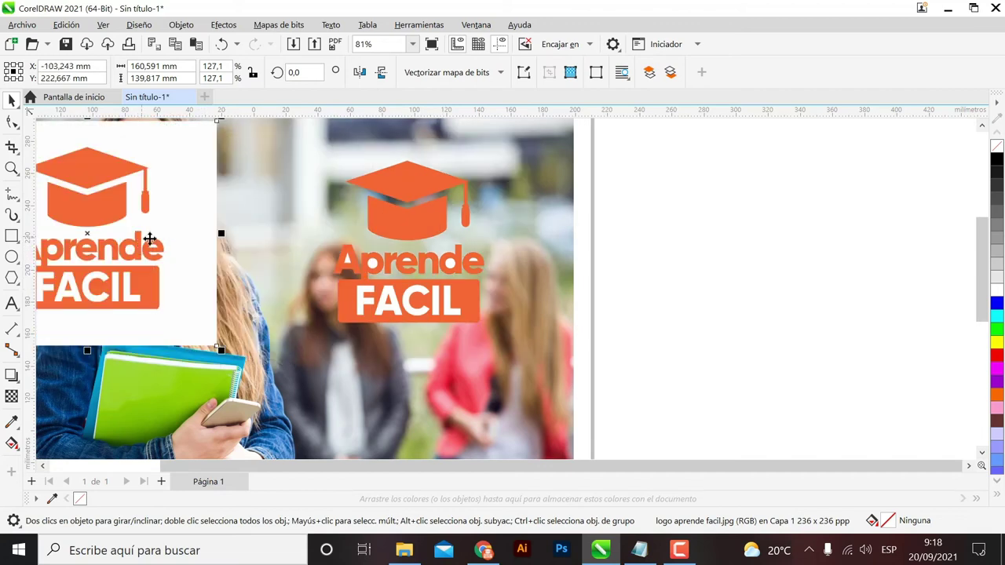
key("Delete")
Ungroup all objects of the traced logo and clear the selection.
scroll(412, 298, "up", 2)
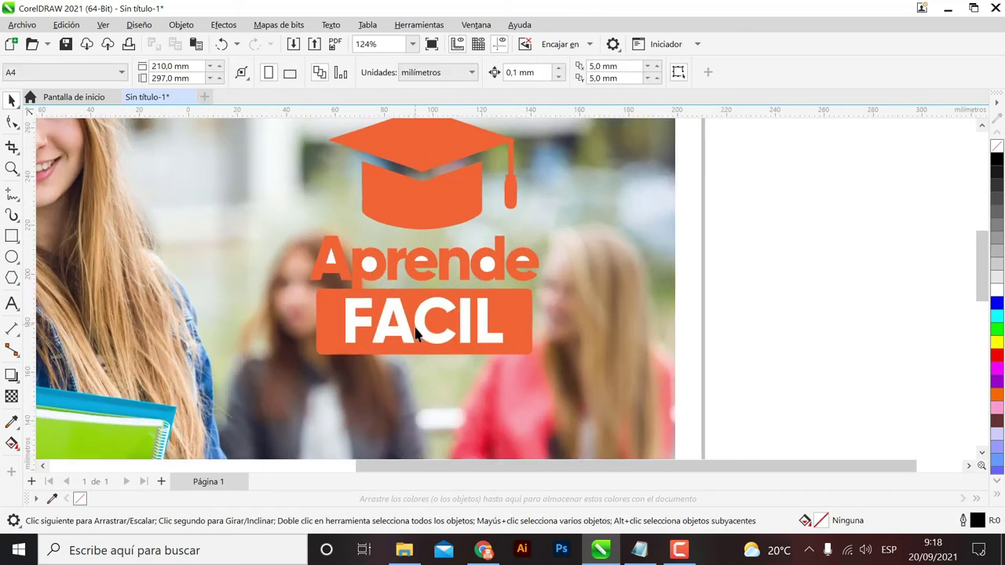
left_click(409, 339)
right_click(405, 336)
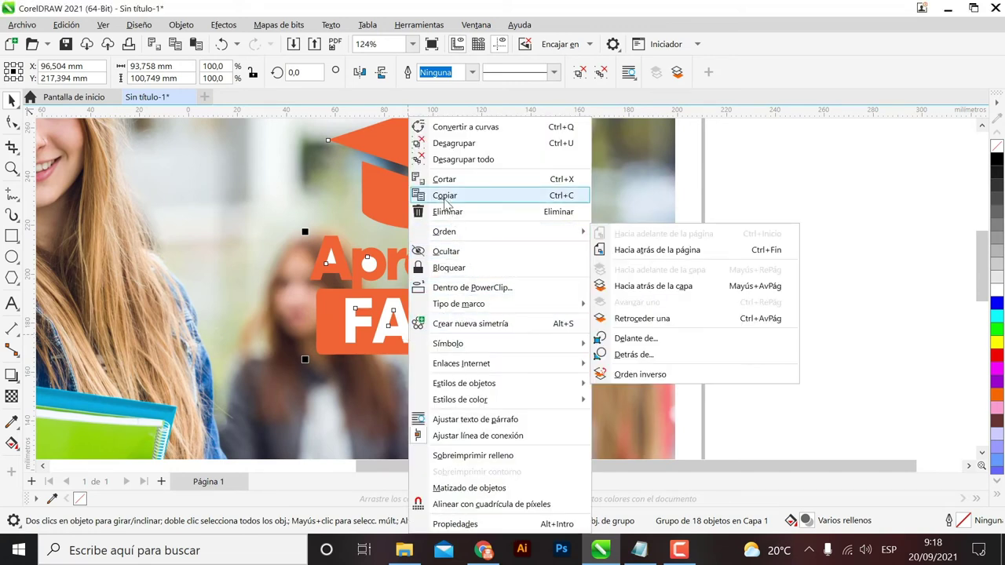
left_click(473, 160)
left_click(684, 296)
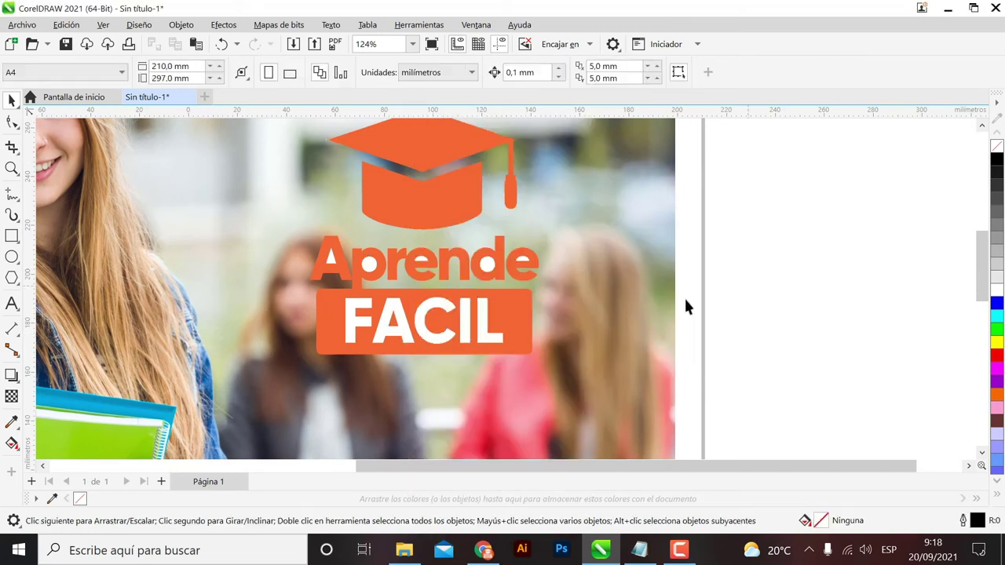
Delete the white letter shapes of the word FACIL from the orange box of the traced logo.
scroll(375, 322, "up", 1)
scroll(375, 322, "up", 2)
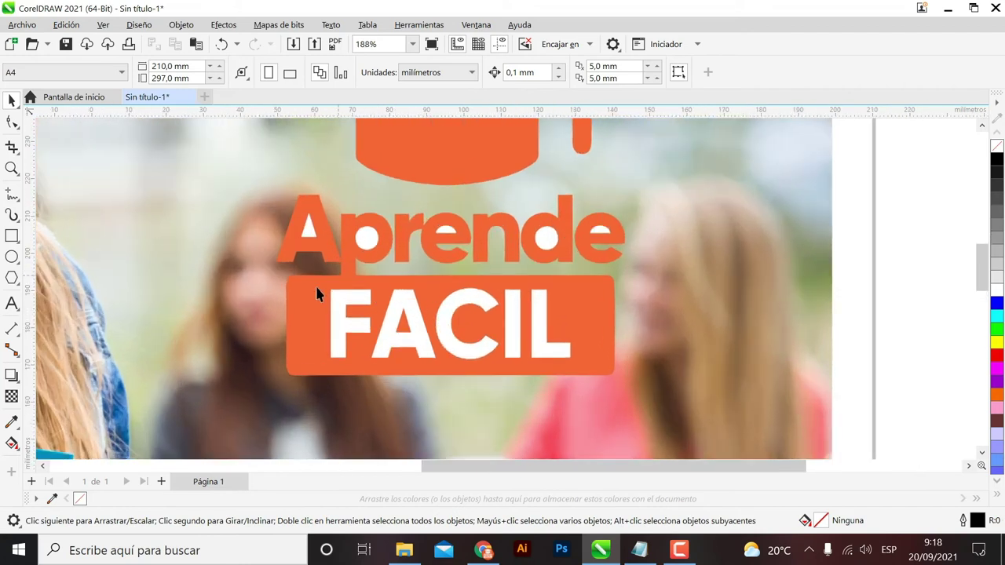
left_click(396, 350)
left_click(482, 352)
key("Delete")
left_click(511, 354)
key("Delete")
left_click(552, 357)
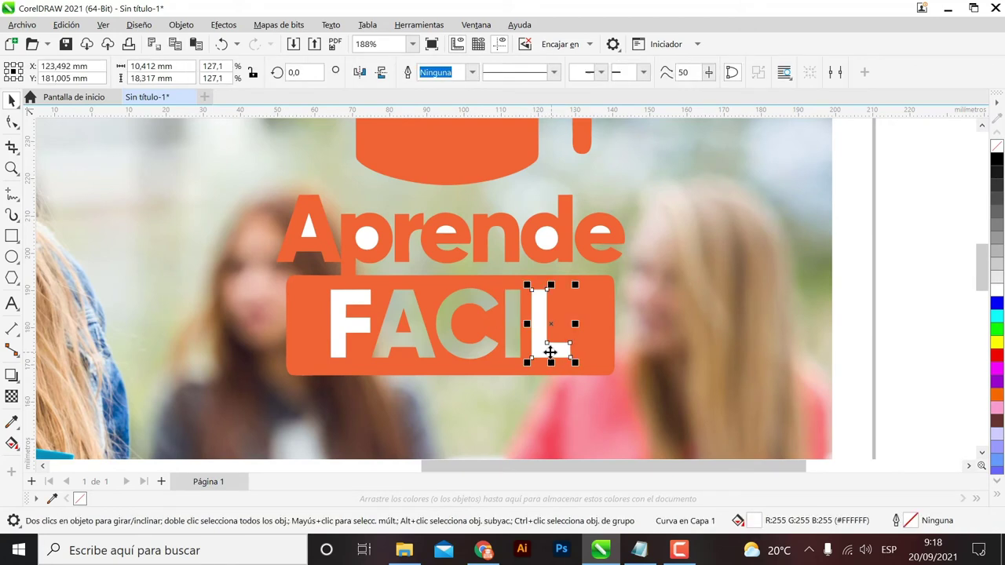
key("Delete")
left_click(343, 337)
key("Delete")
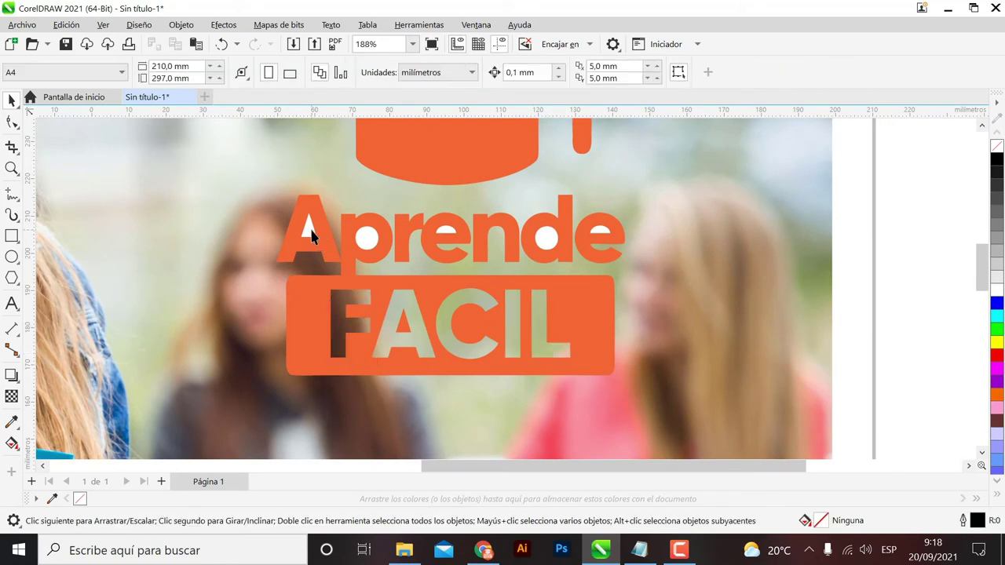
Delete the white fills inside the letters A, p, e, d and e of the word Aprende.
left_click(312, 235)
key("Delete")
left_click(366, 234)
key("Delete")
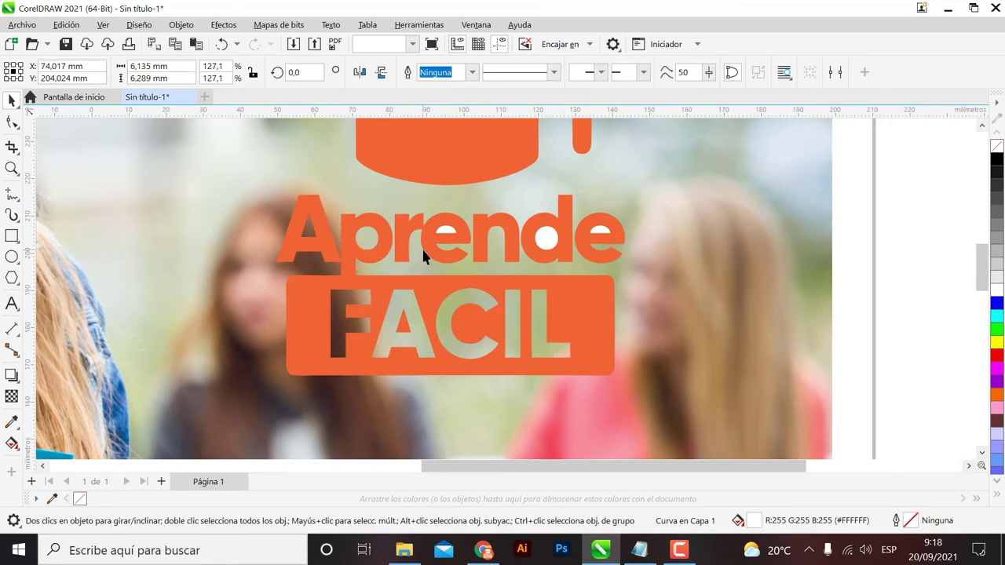
left_click(445, 229)
key("Delete")
left_click(546, 240)
key("Delete")
left_click(600, 234)
key("Delete")
Select all the remaining orange pieces of the logo and group them.
scroll(423, 319, "down", 4)
scroll(437, 325, "up", 1)
left_click_drag(596, 234, 677, 275)
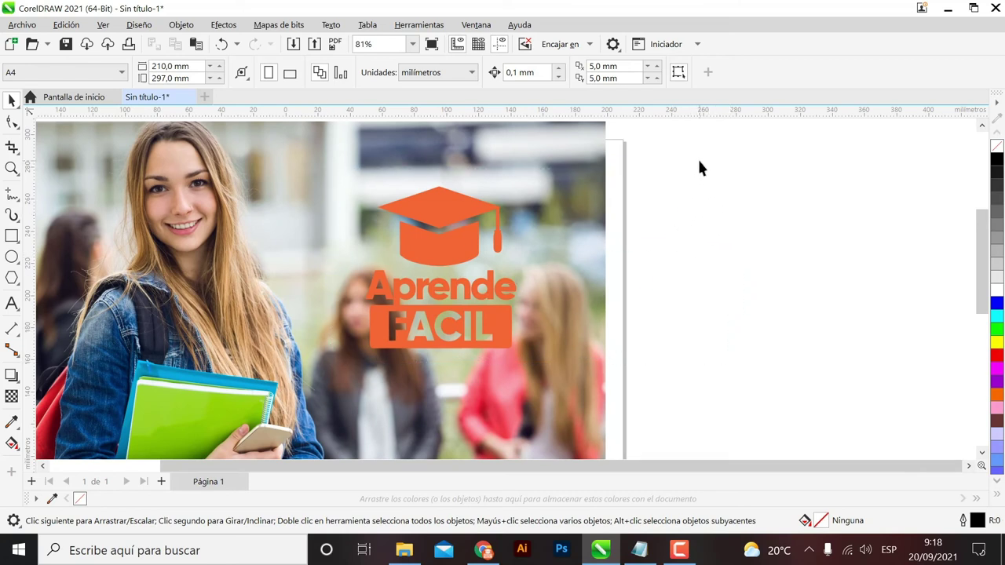
left_click_drag(391, 265, 309, 386)
left_click_drag(310, 386, 309, 385)
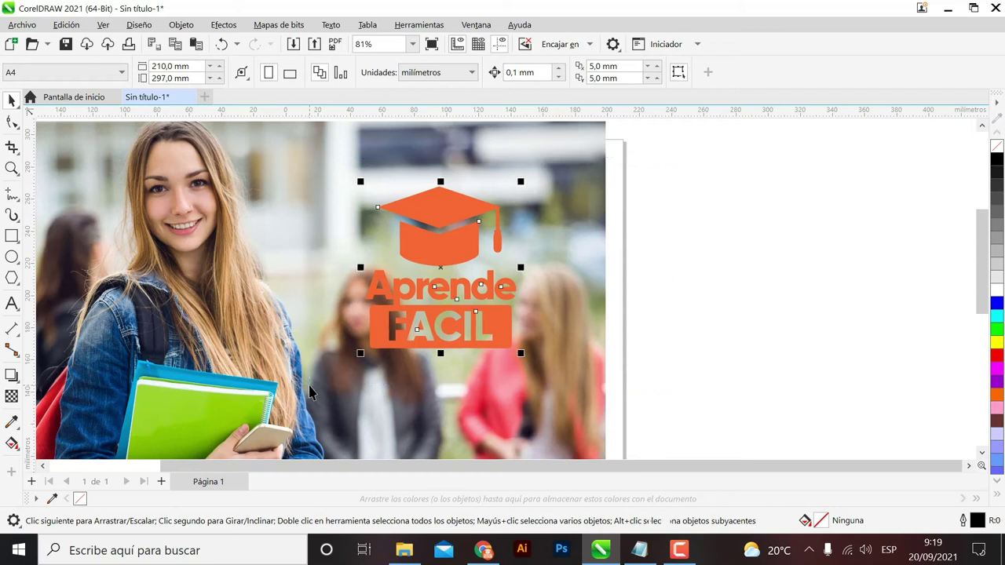
right_click(450, 253)
left_click(498, 203)
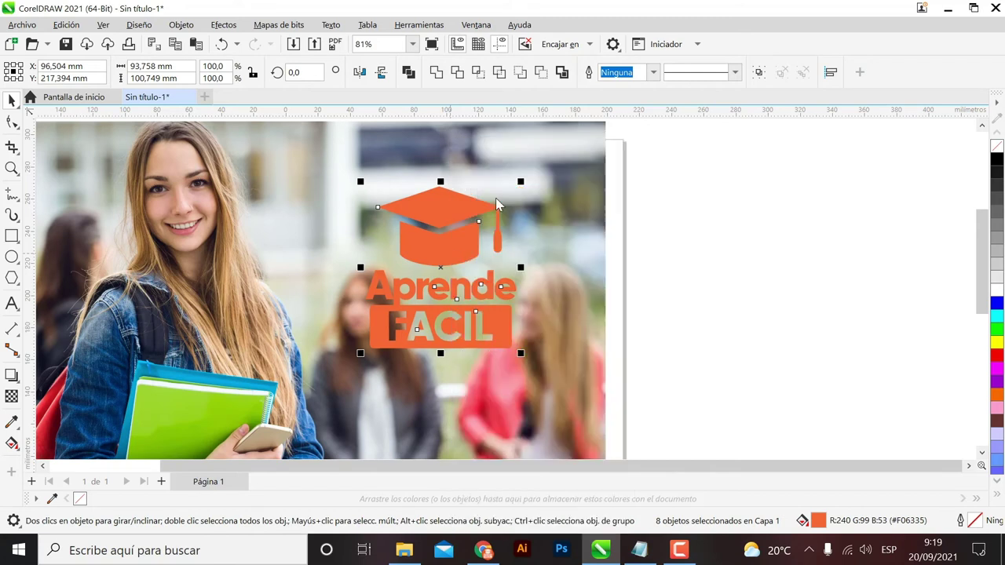
Try white, yellow, red and orange fills on the grouped logo, and undo all of these colour changes.
scroll(530, 339, "down", 2)
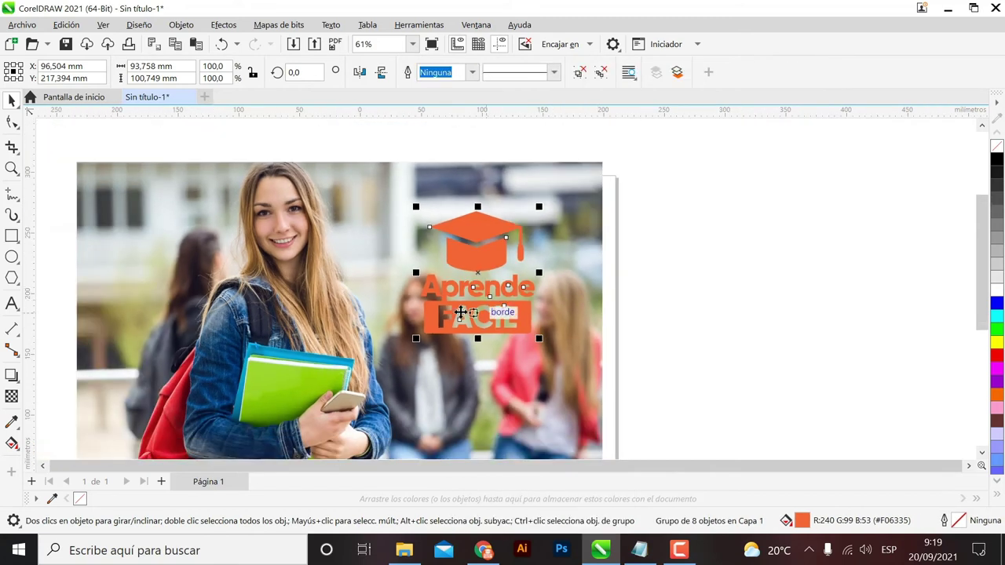
scroll(370, 291, "down", 1)
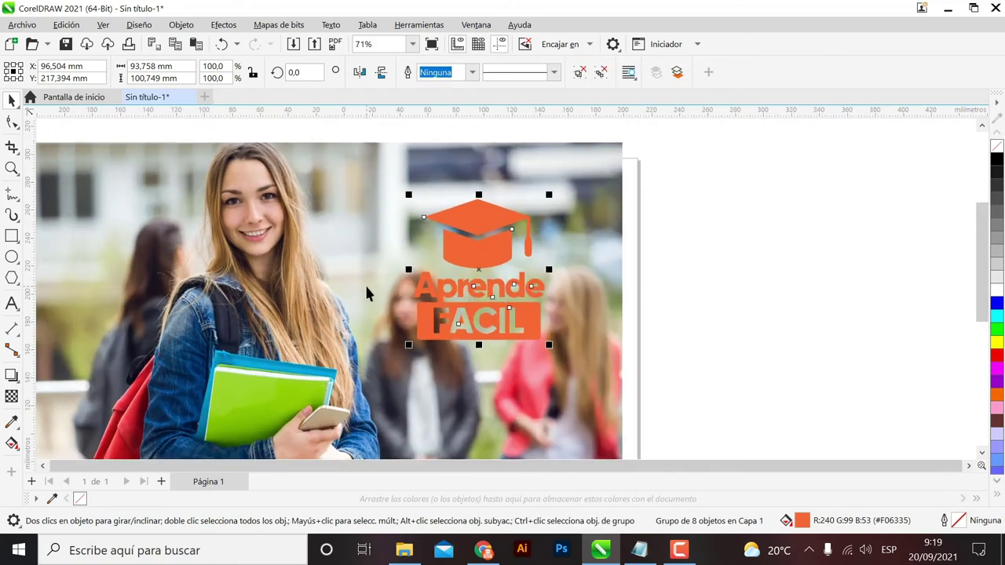
left_click(997, 290)
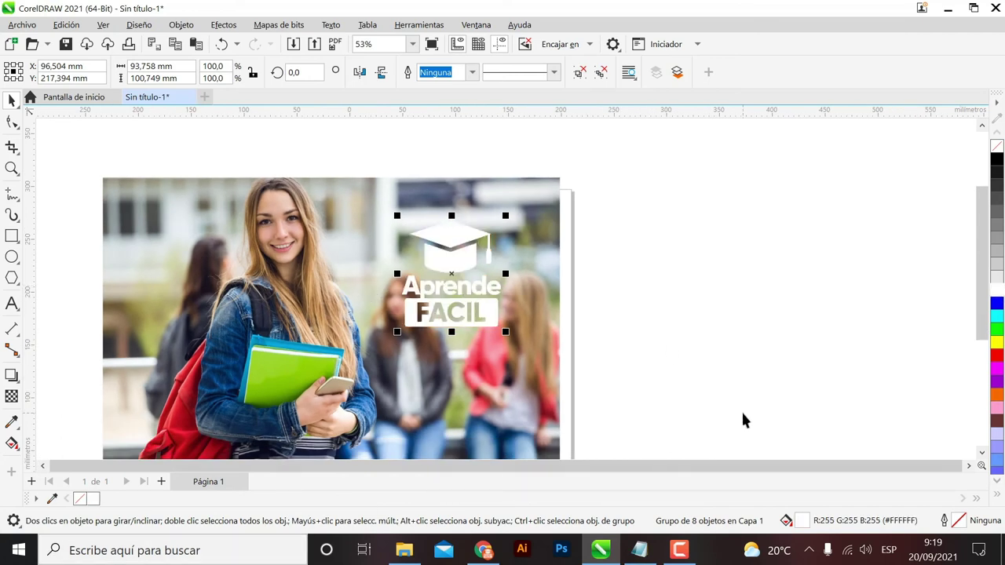
left_click(996, 343)
left_click(997, 356)
left_click(996, 395)
key("ctrl+z")
key("ctrl+z")
key("ctrl+z")
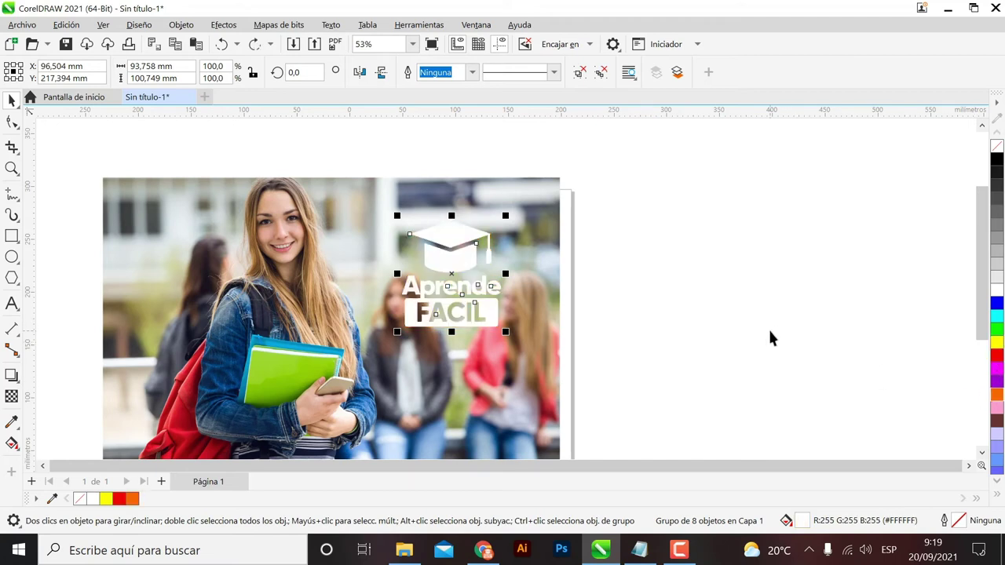
key("ctrl+z")
Move the grouped logo onto the red backpack in the lower part of the photo and fill it white.
left_click(668, 336)
left_click(465, 286)
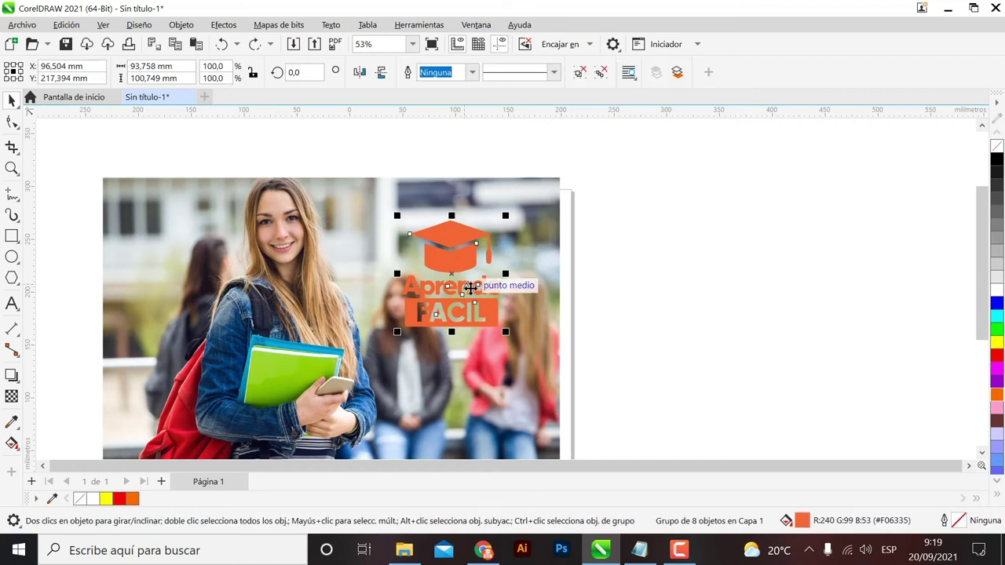
scroll(440, 314, "down", 1)
scroll(303, 311, "up", 1)
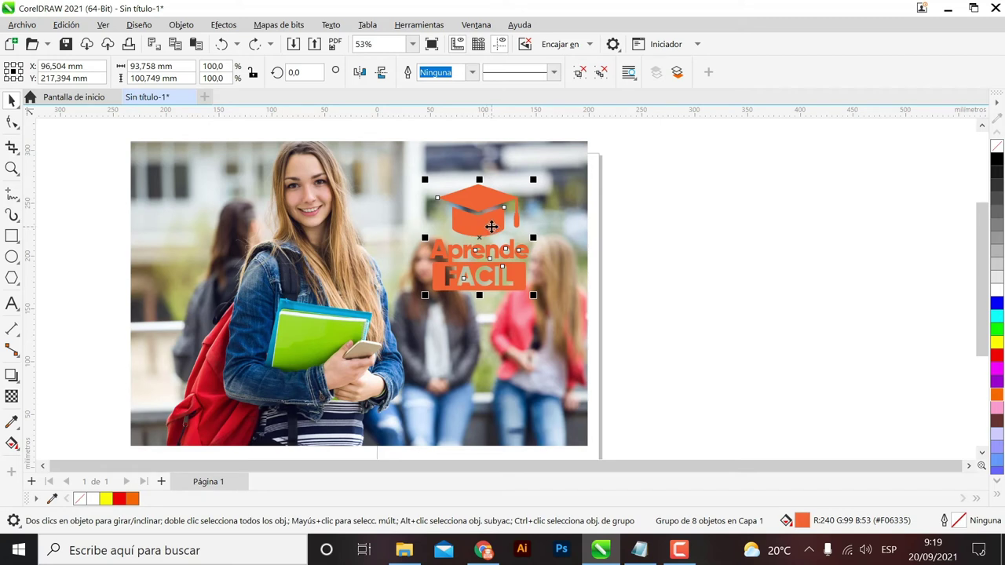
left_click_drag(491, 226, 208, 366)
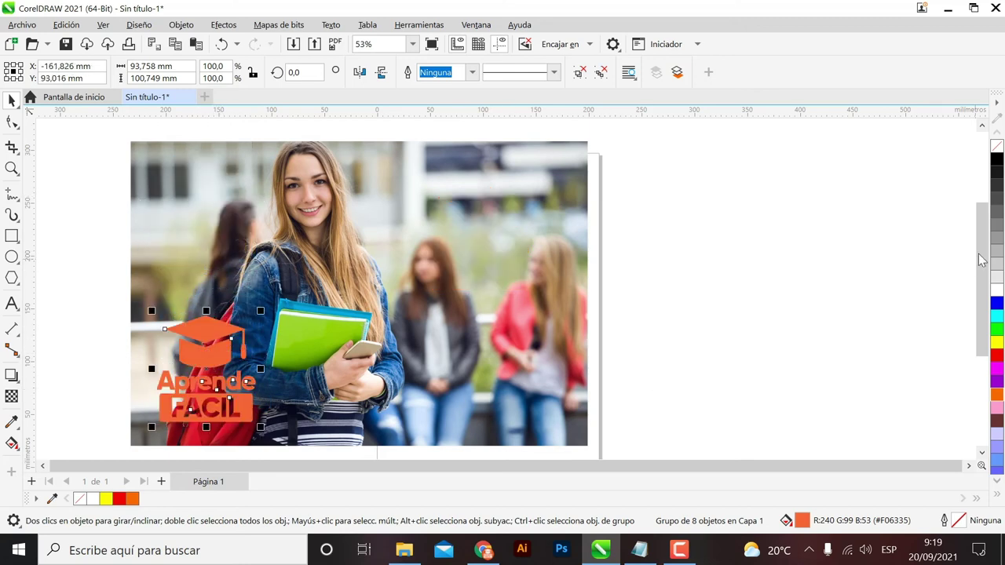
left_click(997, 289)
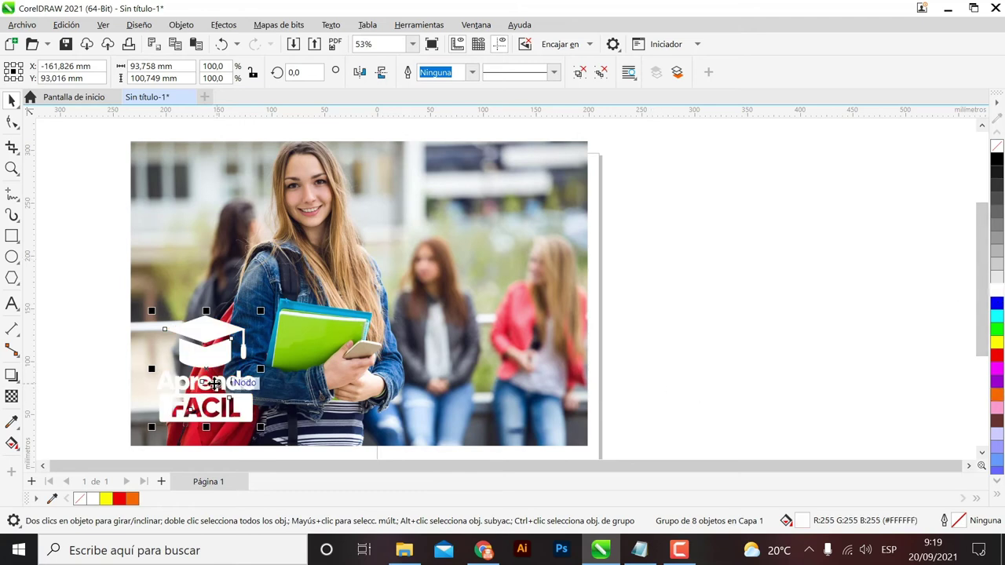
left_click_drag(224, 385, 277, 390)
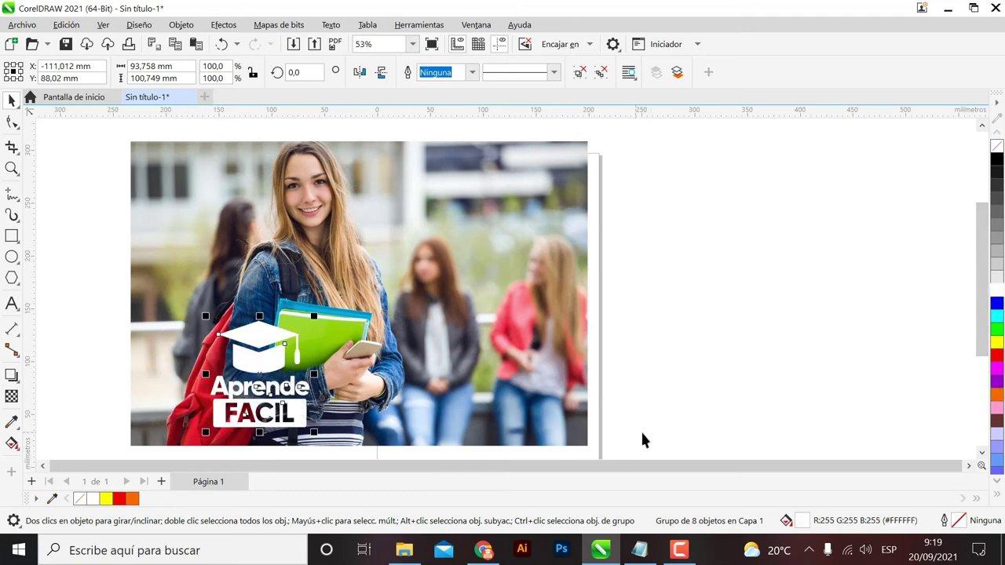
Apply a uniform transparency of 60 to the white logo.
left_click(11, 399)
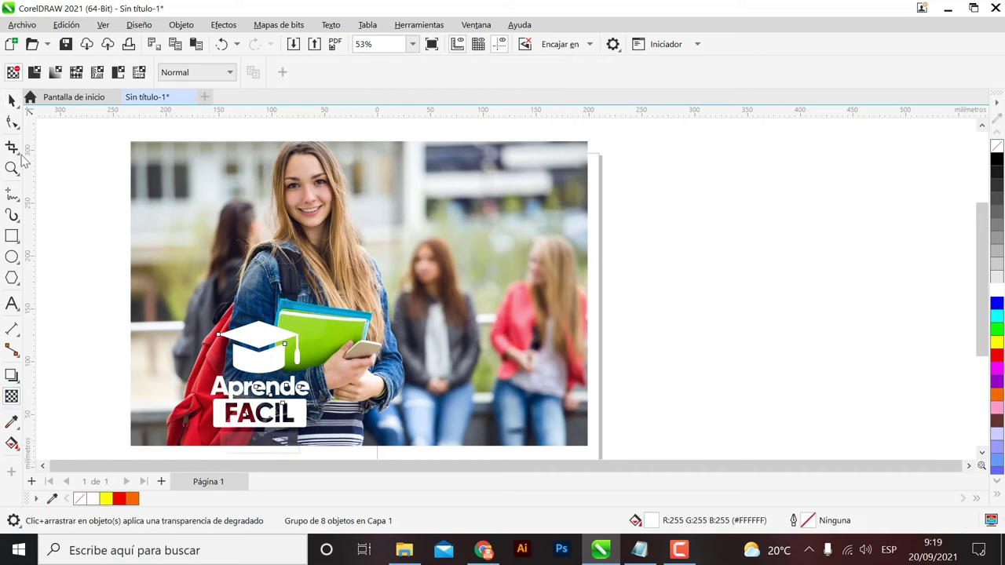
left_click(35, 76)
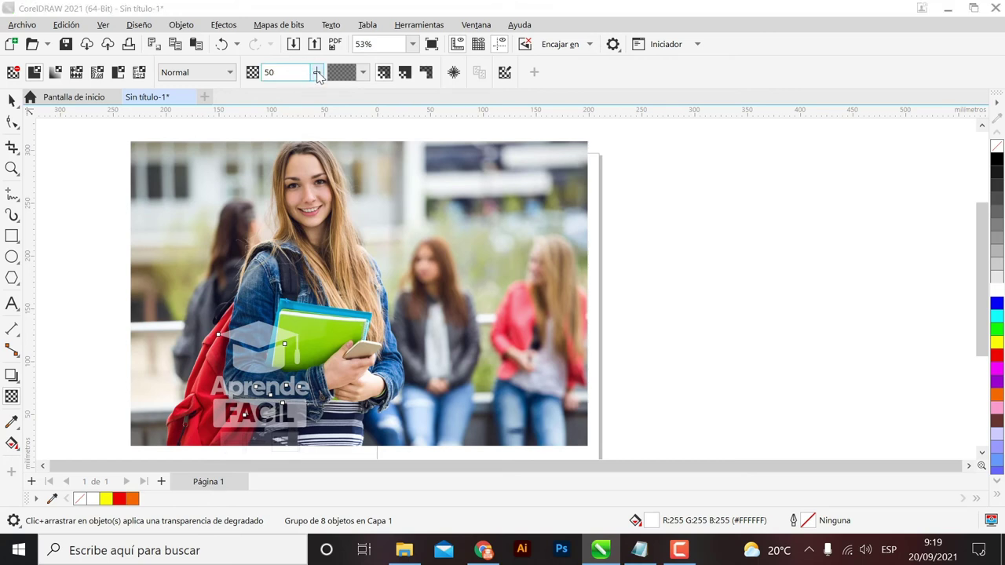
left_click_drag(319, 81, 327, 85)
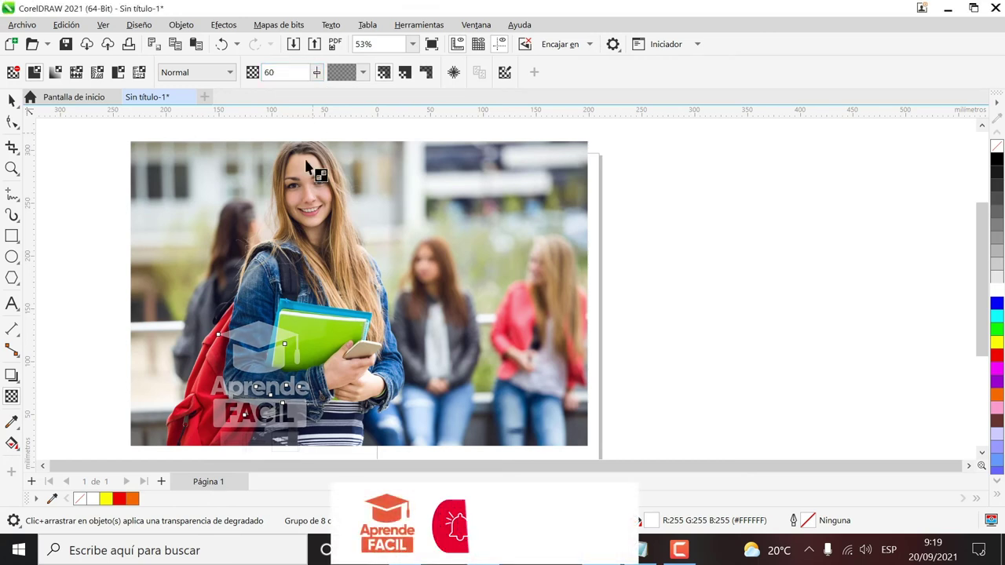
Shrink the transparent logo to about 36 × 38 mm in the photo's upper-left corner and place a copy beside it.
left_click(12, 101)
left_click_drag(259, 385, 470, 256)
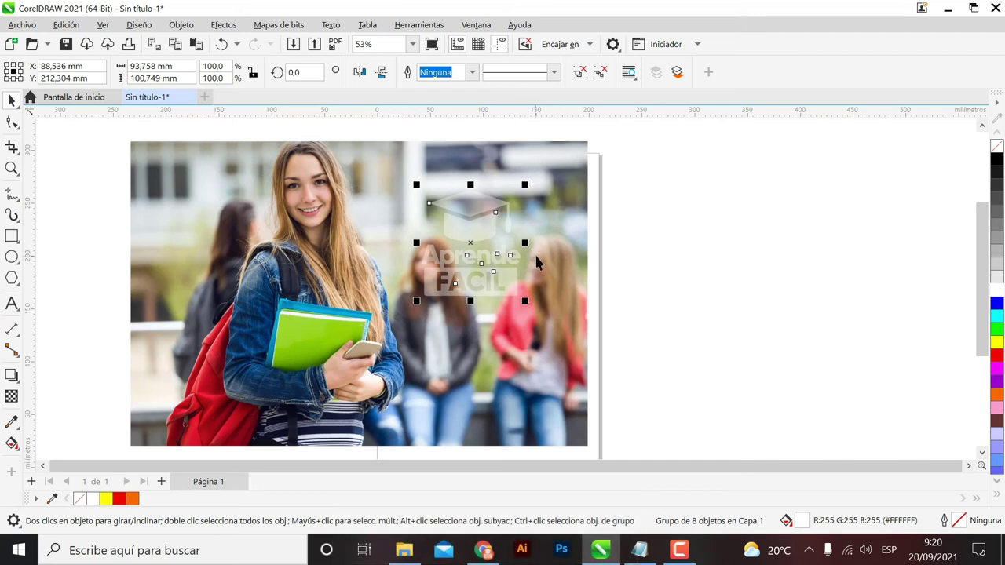
left_click_drag(525, 184, 228, 184)
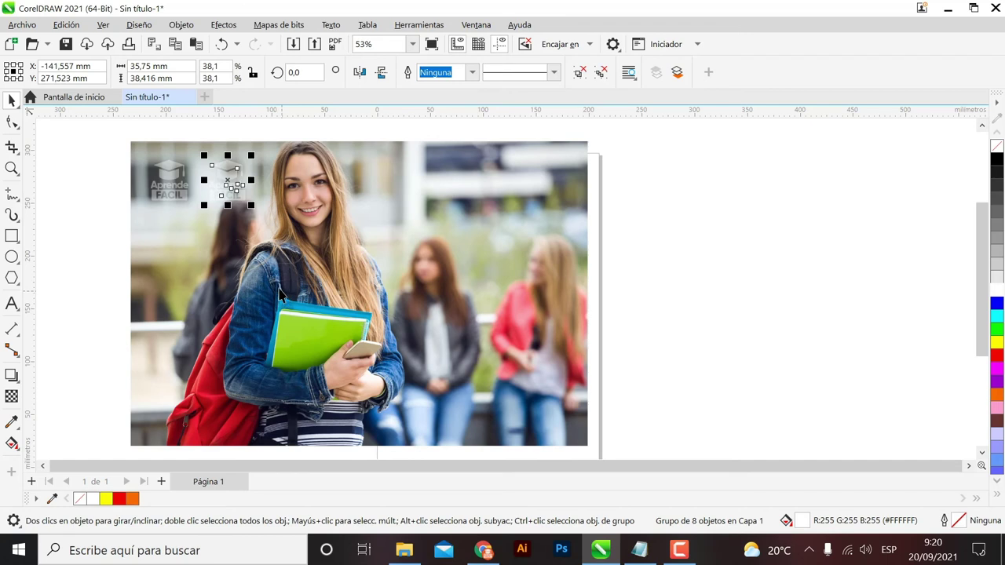
Copy the pair of logos beside itself and copy the resulting four logos further right, forming a row of eight across the photo.
left_click(186, 184, "shift")
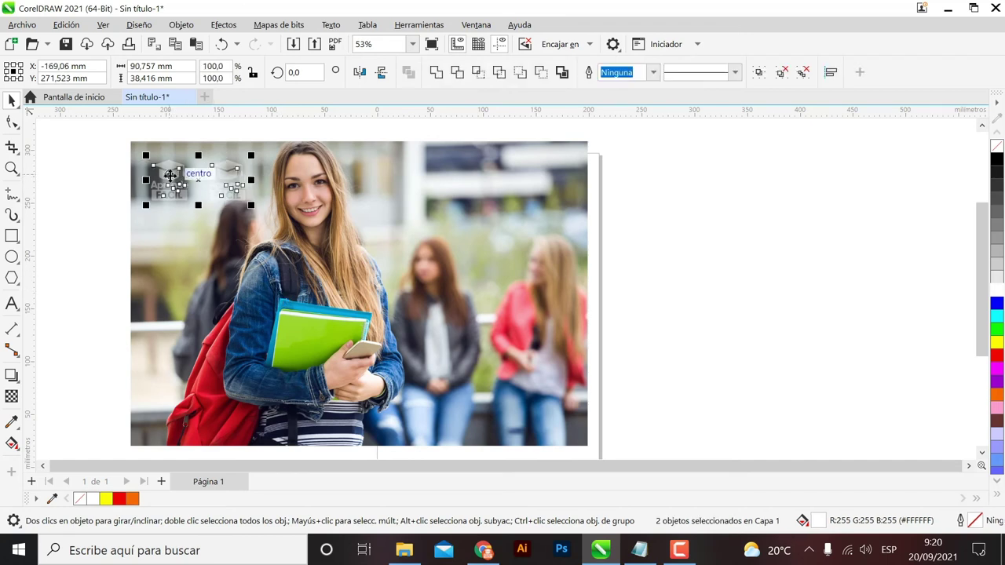
left_click_drag(227, 175, 348, 185)
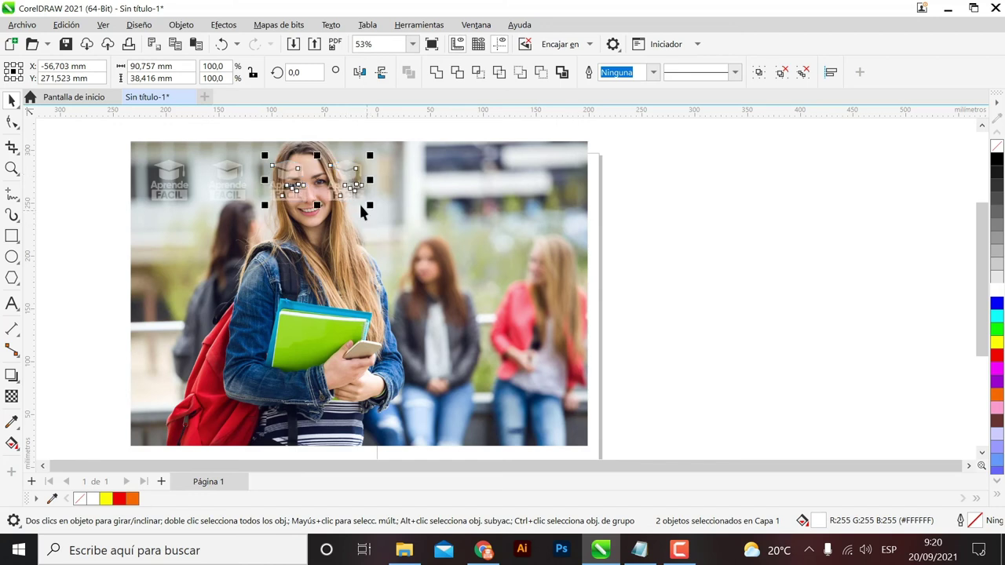
left_click(232, 184, "shift")
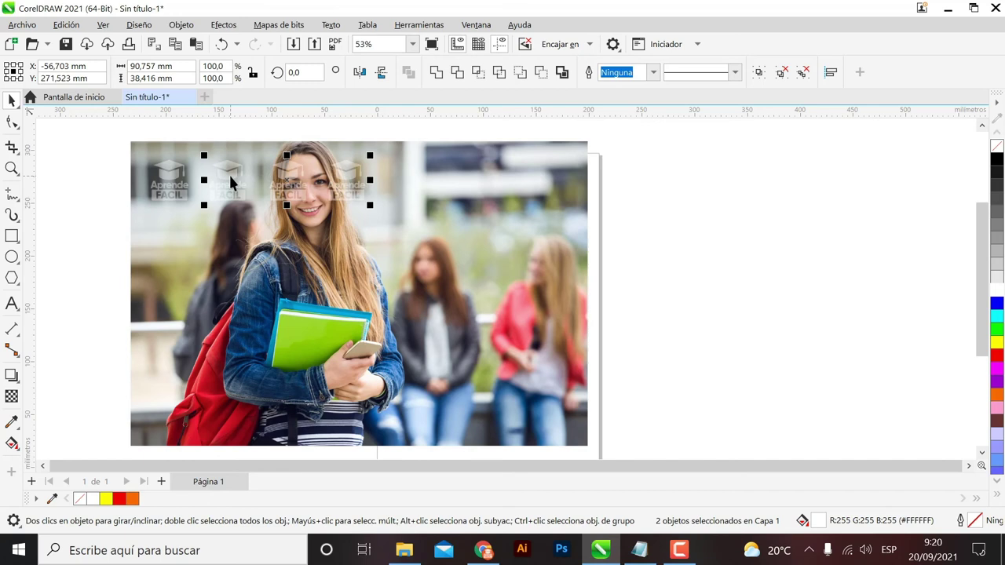
left_click(168, 180, "shift")
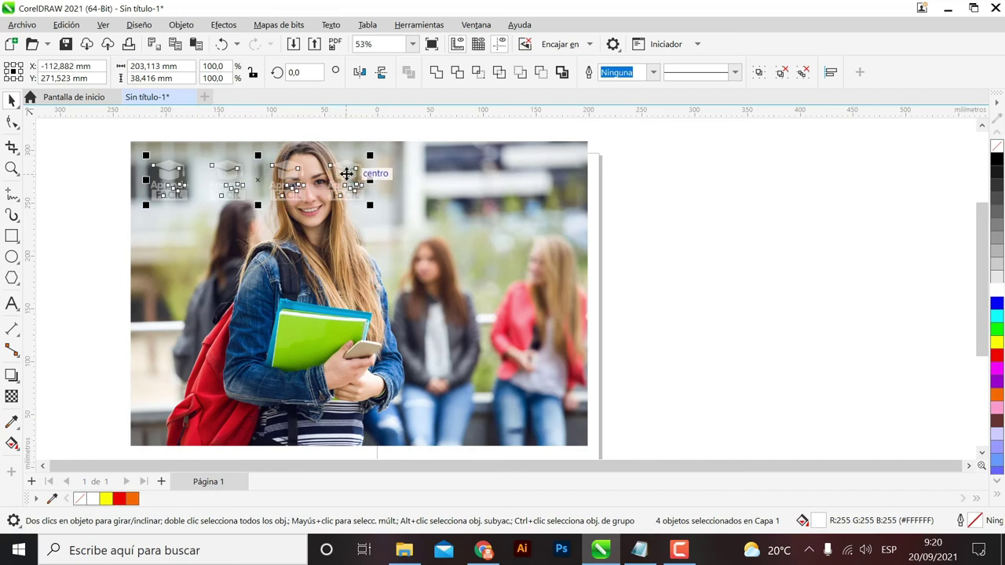
left_click_drag(346, 175, 576, 189)
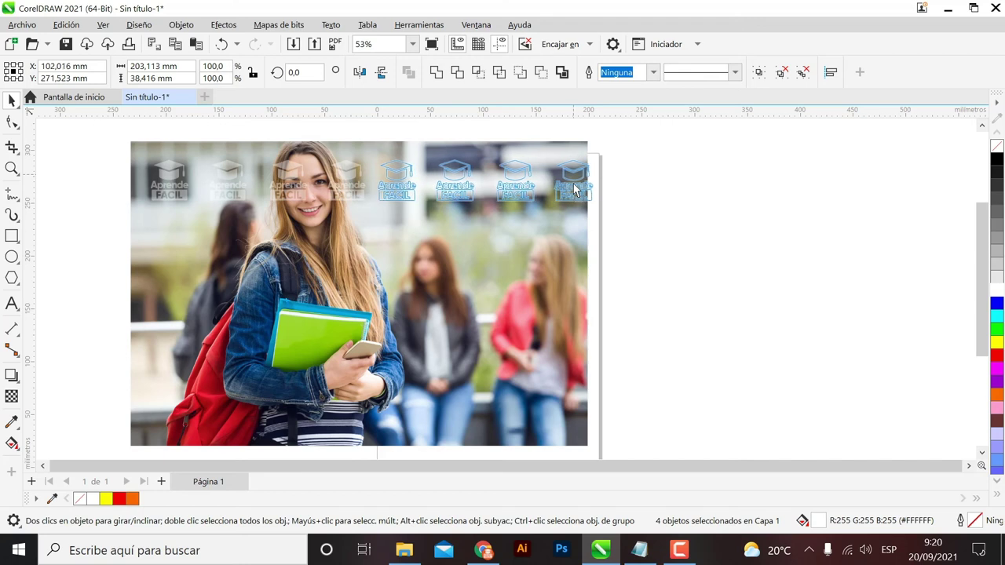
left_click_drag(574, 183, 578, 187)
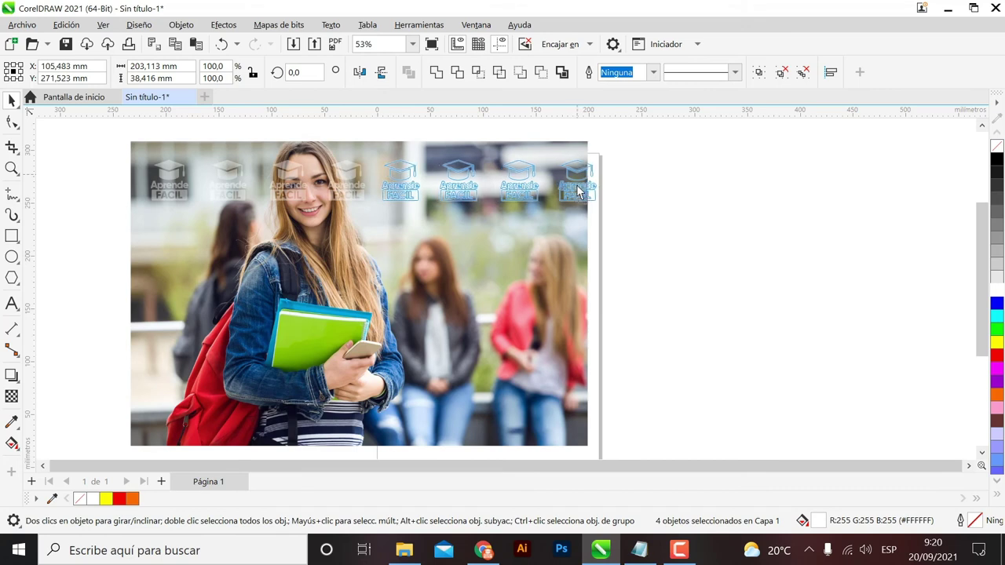
left_click_drag(578, 188, 579, 186)
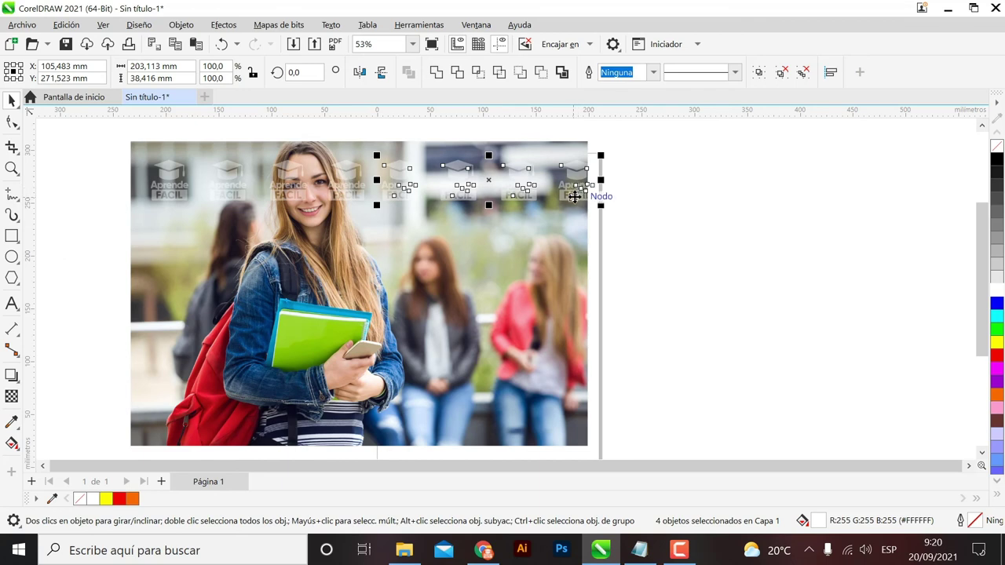
Shift the row of eight logos slightly left to fit the photo's width and place a copy directly below it as a second row.
left_click(699, 249)
left_click_drag(698, 245, 118, 152)
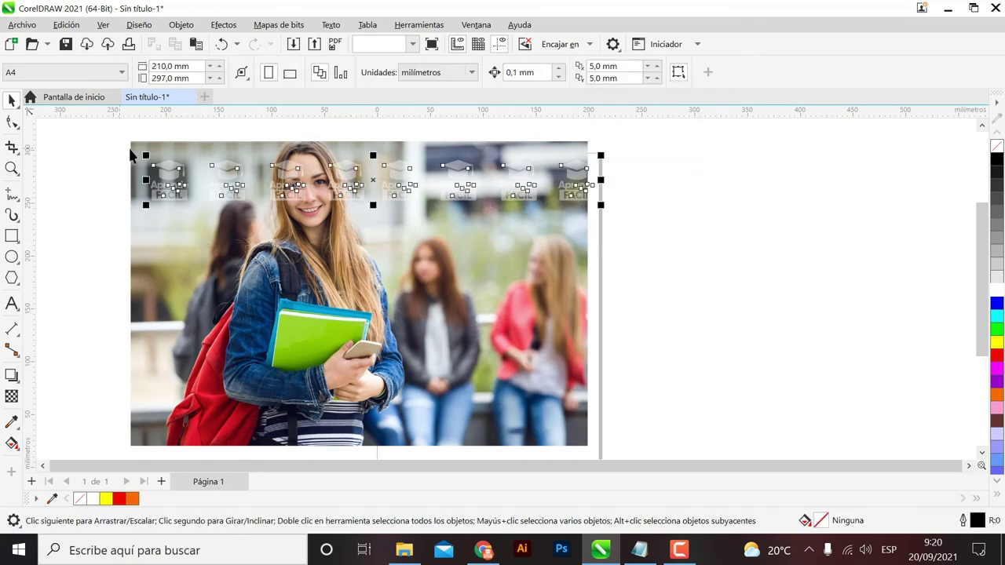
left_click_drag(397, 186, 393, 182)
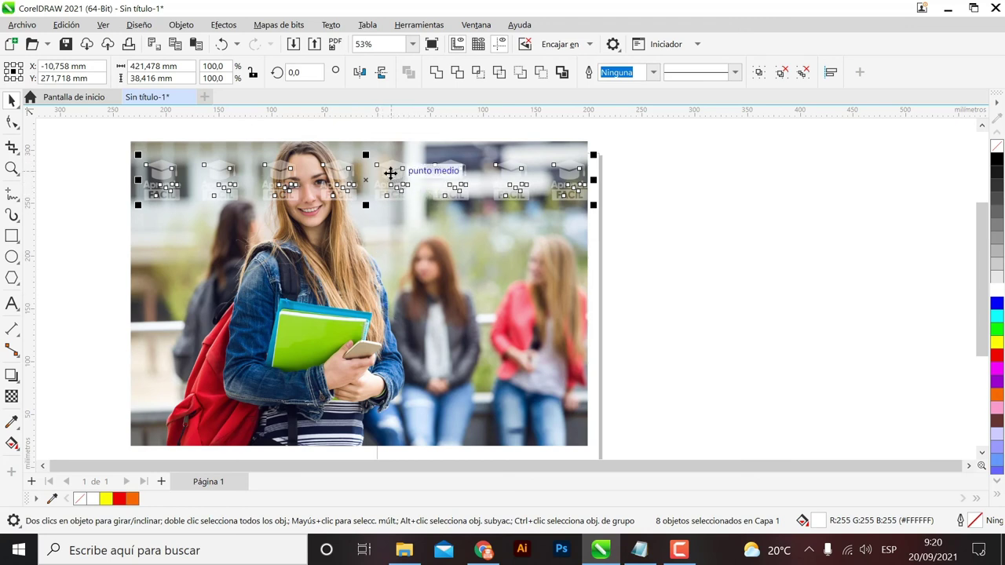
left_click_drag(390, 172, 397, 226)
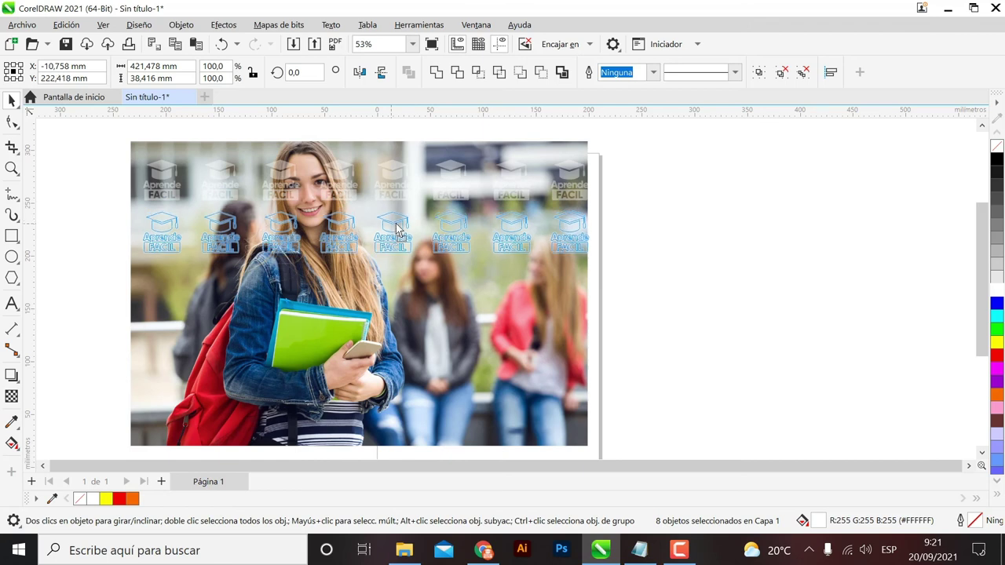
left_click_drag(395, 224, 398, 226)
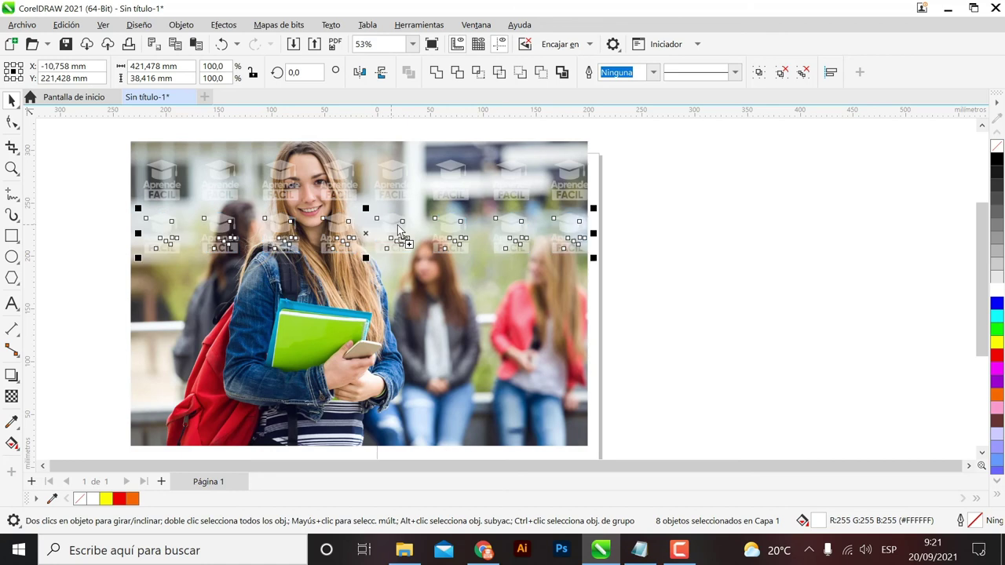
Duplicate the second logo row three times down the photo at the same spacing, and undo these duplicates.
key("ctrl+d")
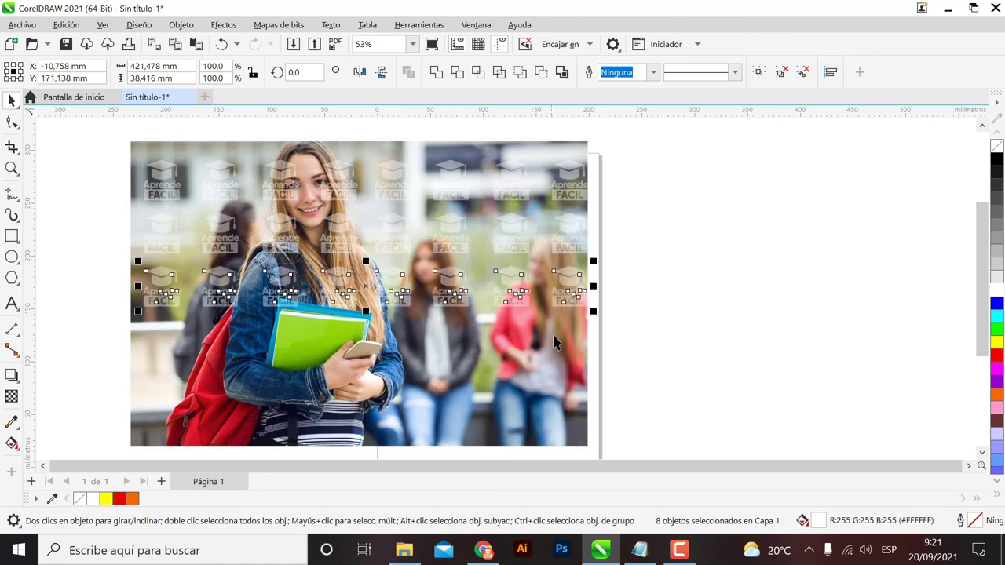
key("ctrl+d")
key("ctrl+d")
left_click(717, 362)
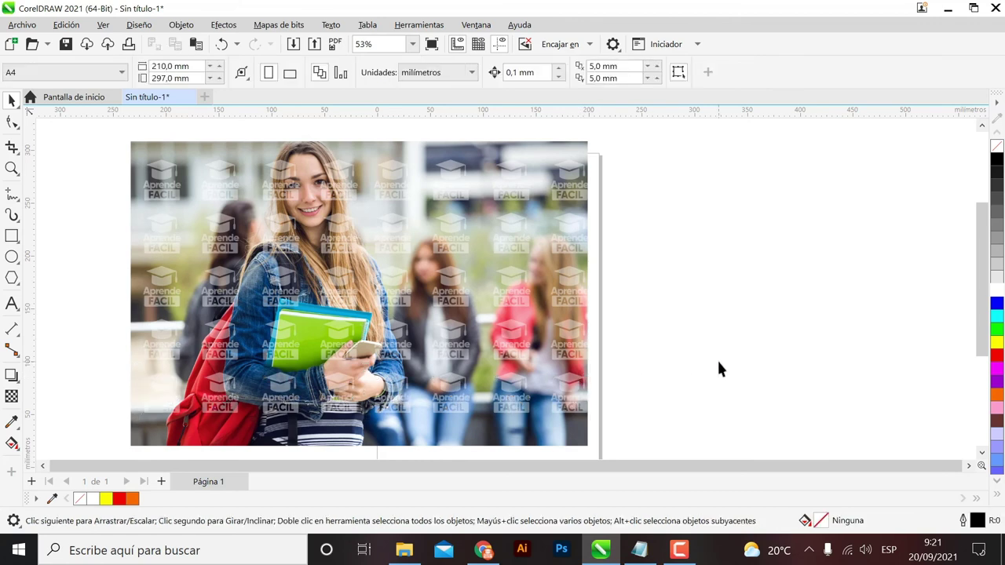
key("ctrl+z")
key("ctrl+z")
key("ctrl+z")
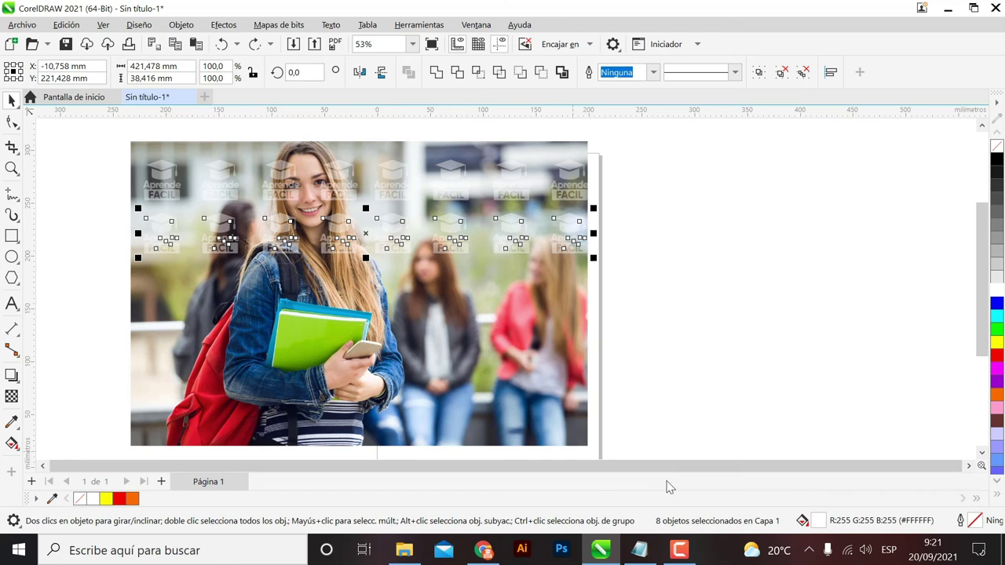
Try duplicating the second logo row once more, and undo the offset duplicate.
key("ctrl+d")
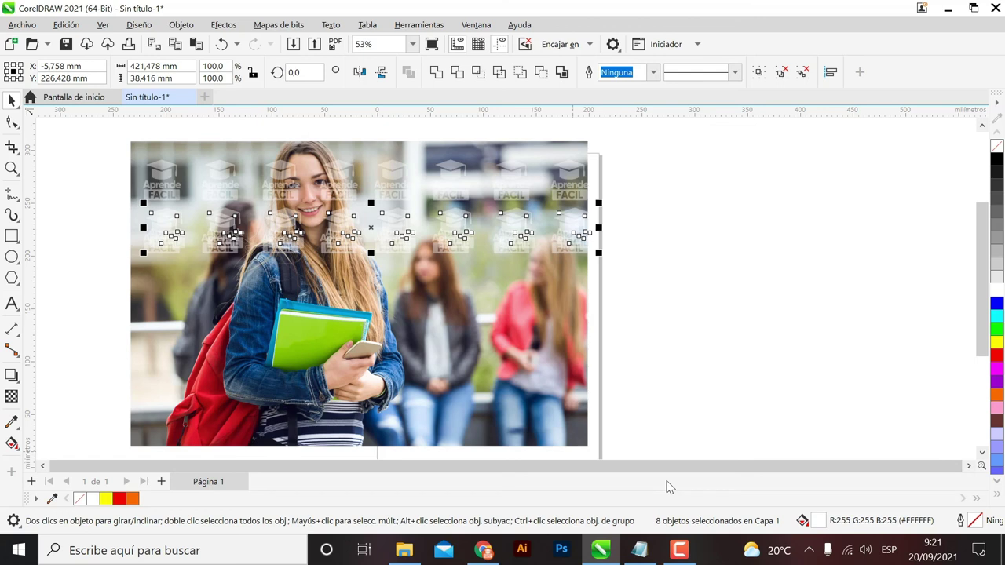
key("ctrl+z")
key("ctrl+z")
key("ctrl+z")
key("ctrl+z")
key("ctrl+z")
key("ctrl+z")
key("ctrl+z")
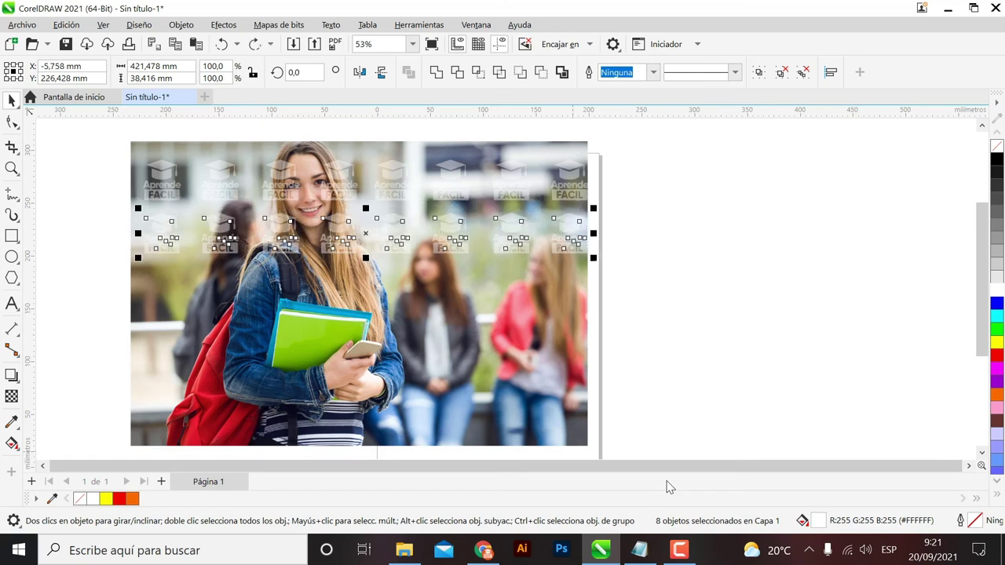
Copy the second logo row straight down as a third row and repeat that copy three times to the photo's lower edge.
left_click_drag(369, 234, 402, 290)
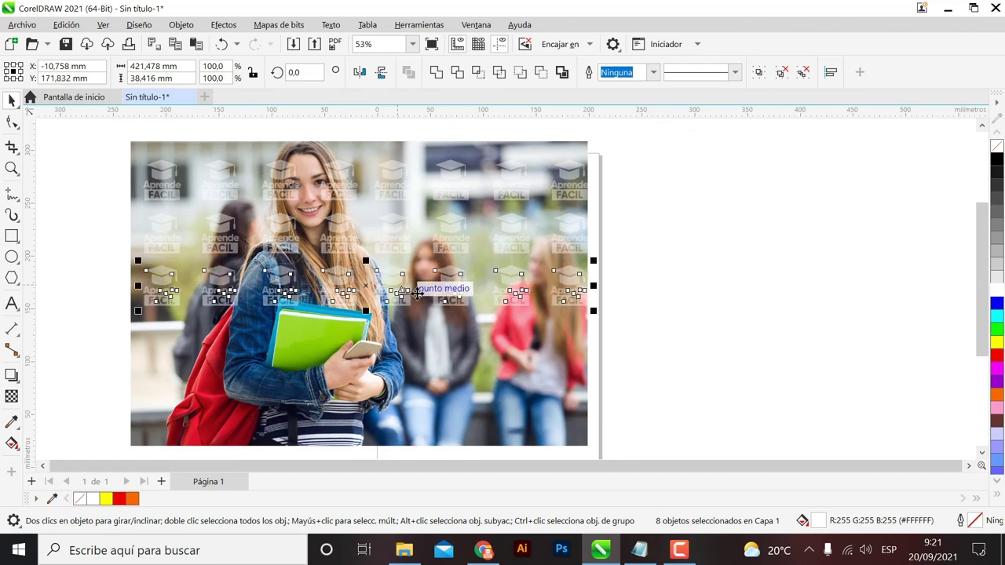
key("ctrl+r")
key("ctrl+r")
key("ctrl+r")
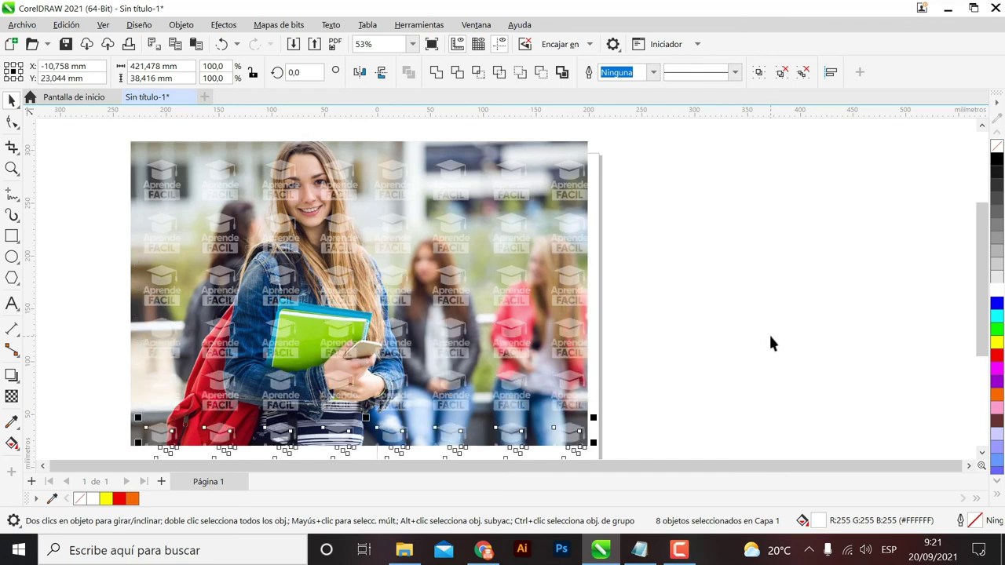
key("Escape")
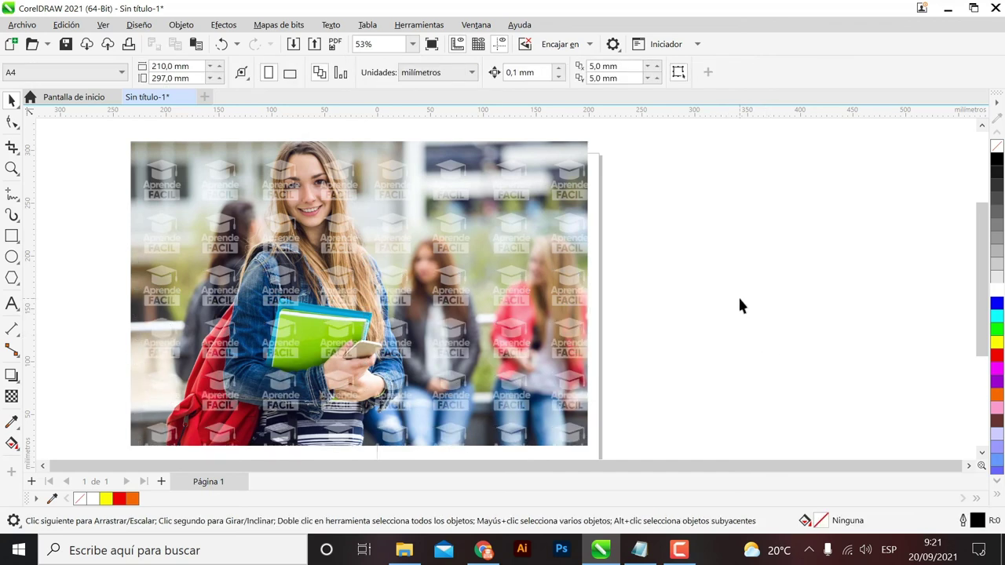